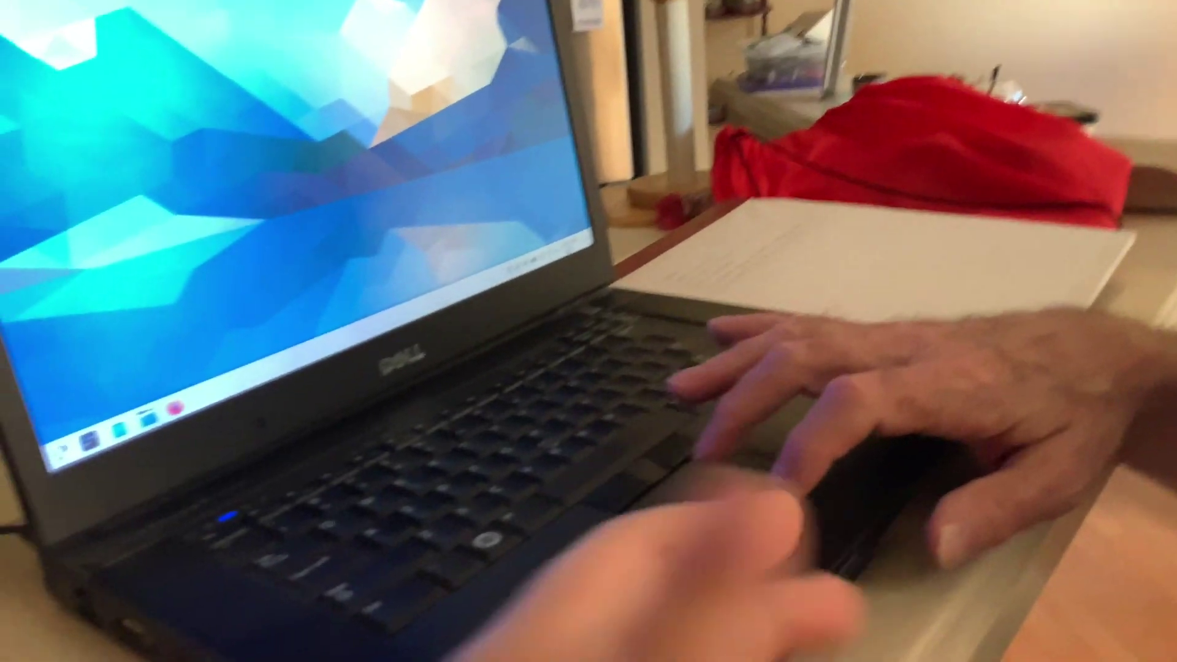
# - Show the month calendar popup from the system tray clock
pyautogui.click(578, 241)
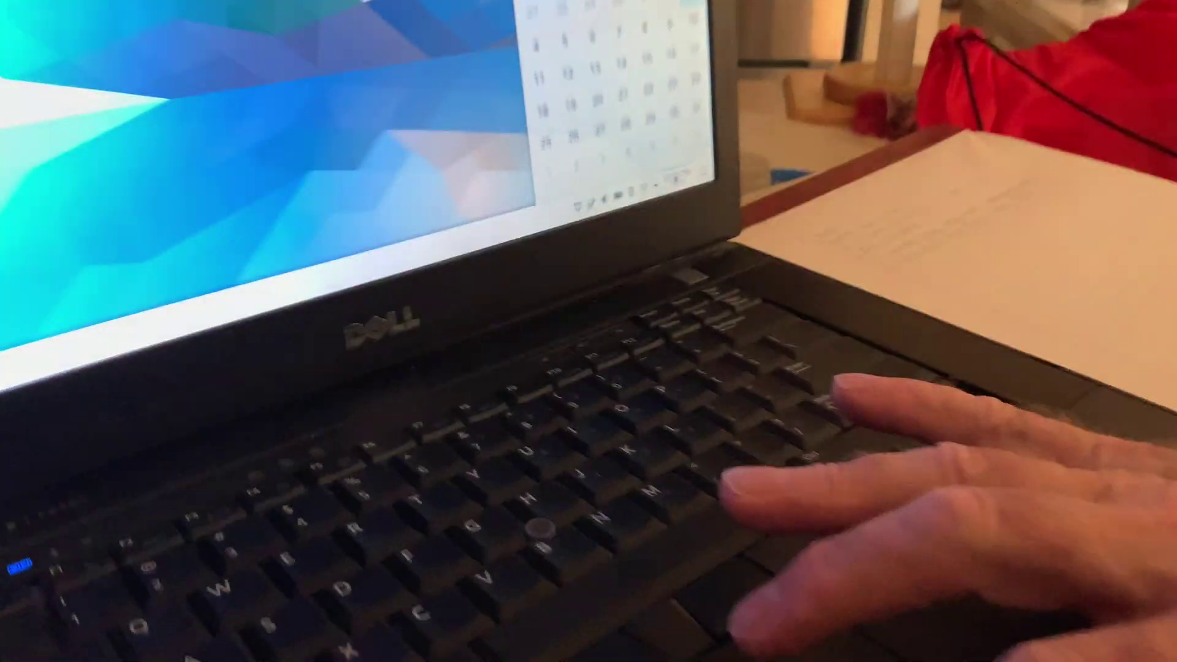
pyautogui.click(628, 398)
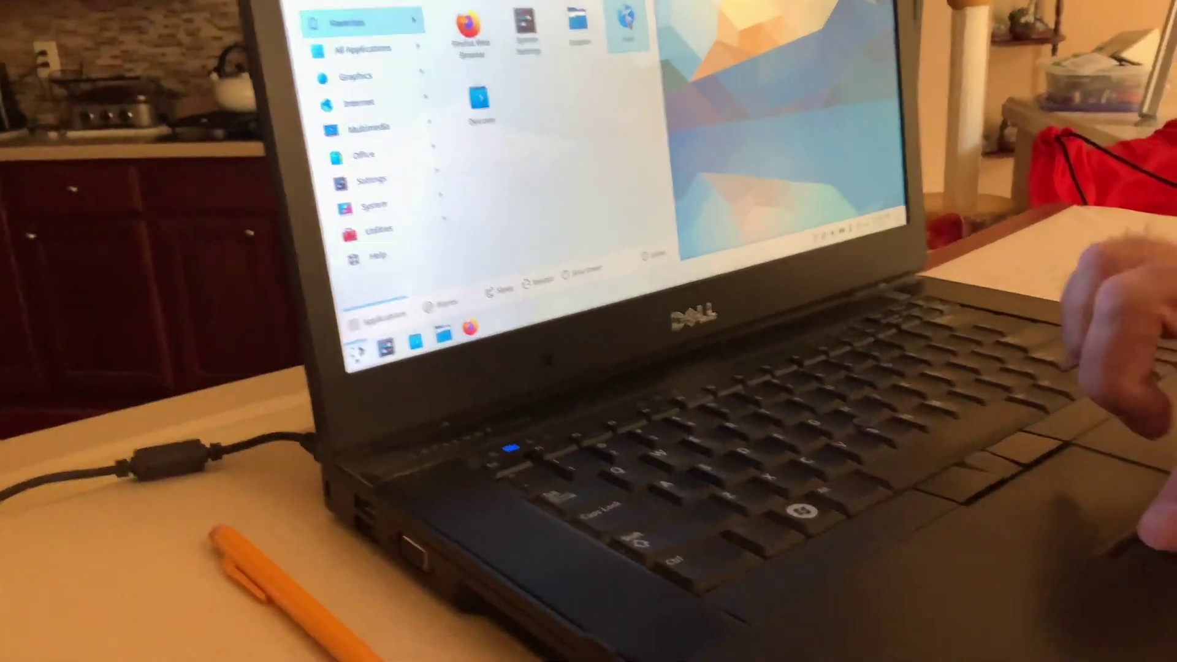
# - Launch Kate from the launcher's Favorites
pyautogui.click(532, 194)
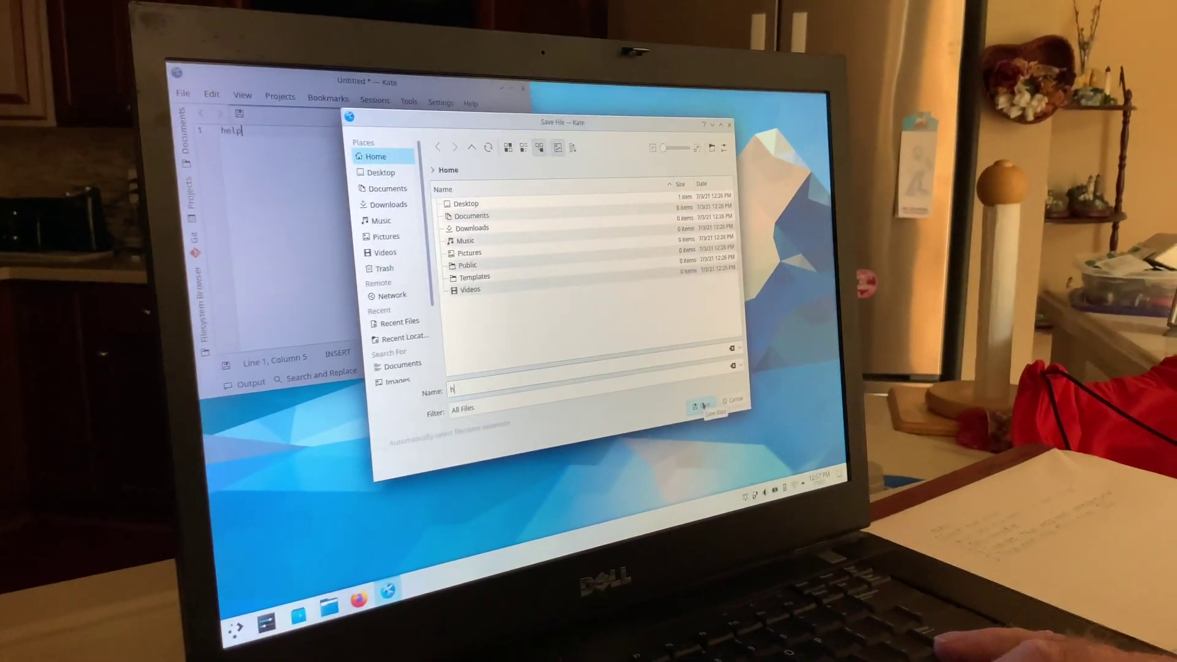
# - Save the 'help' note as file 'h' in the Home folder
pyautogui.click(702, 405)
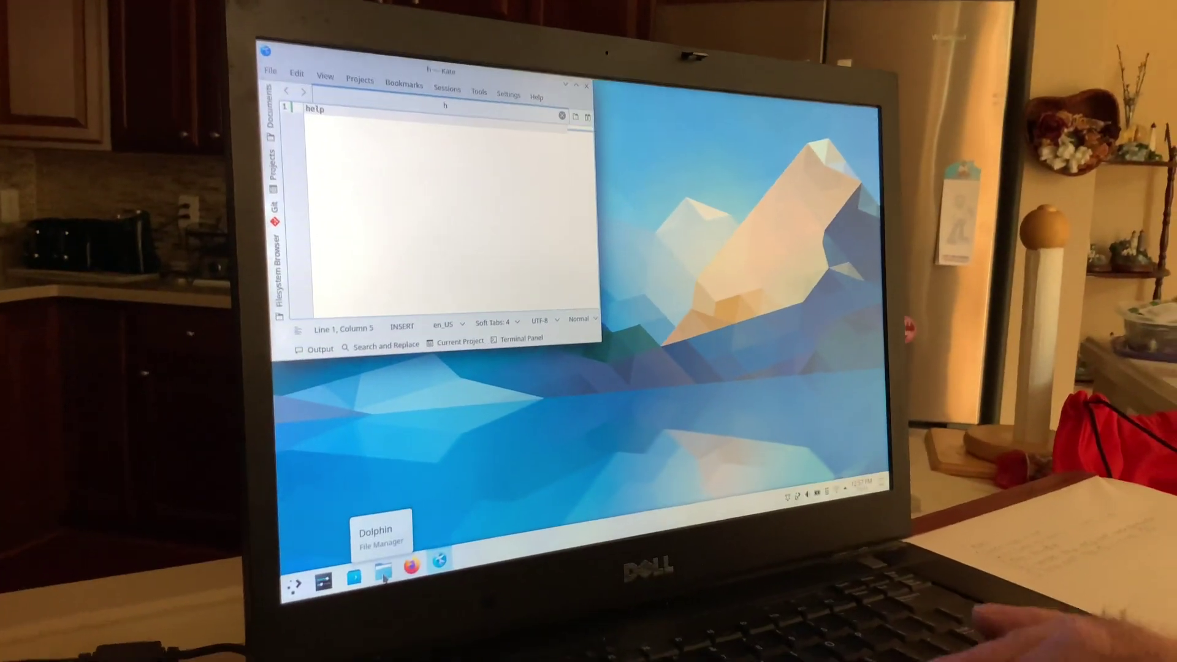
# - Move the file 'h' from the Home folder to the trash in Dolphin
pyautogui.click(383, 574)
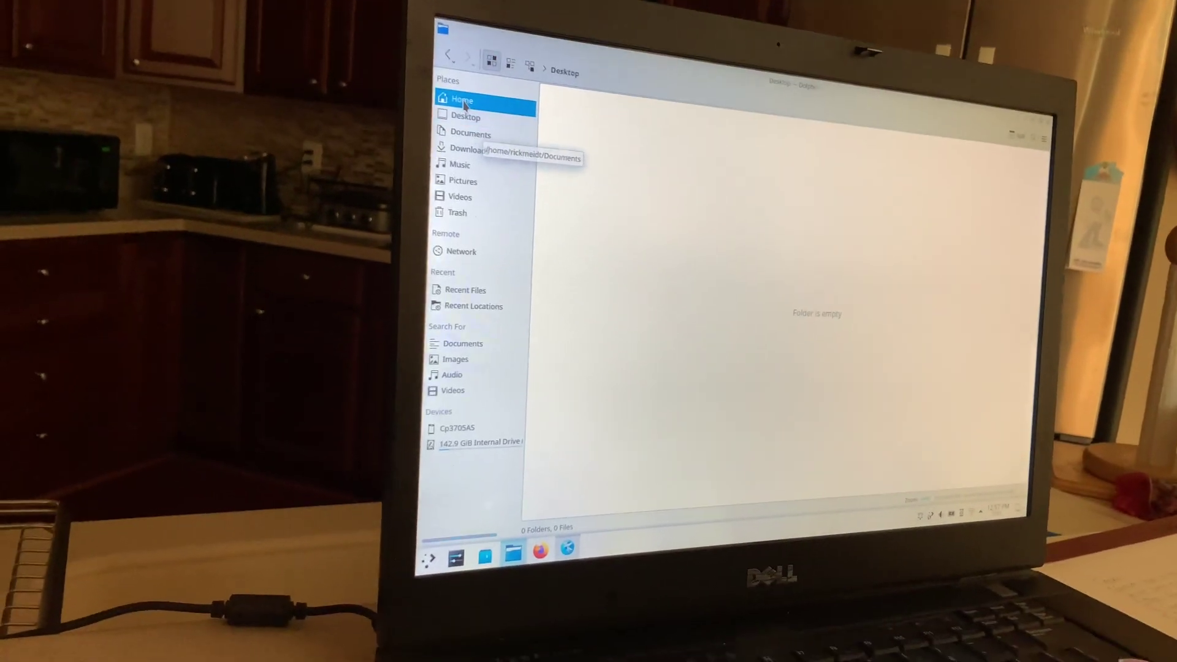
pyautogui.click(445, 166)
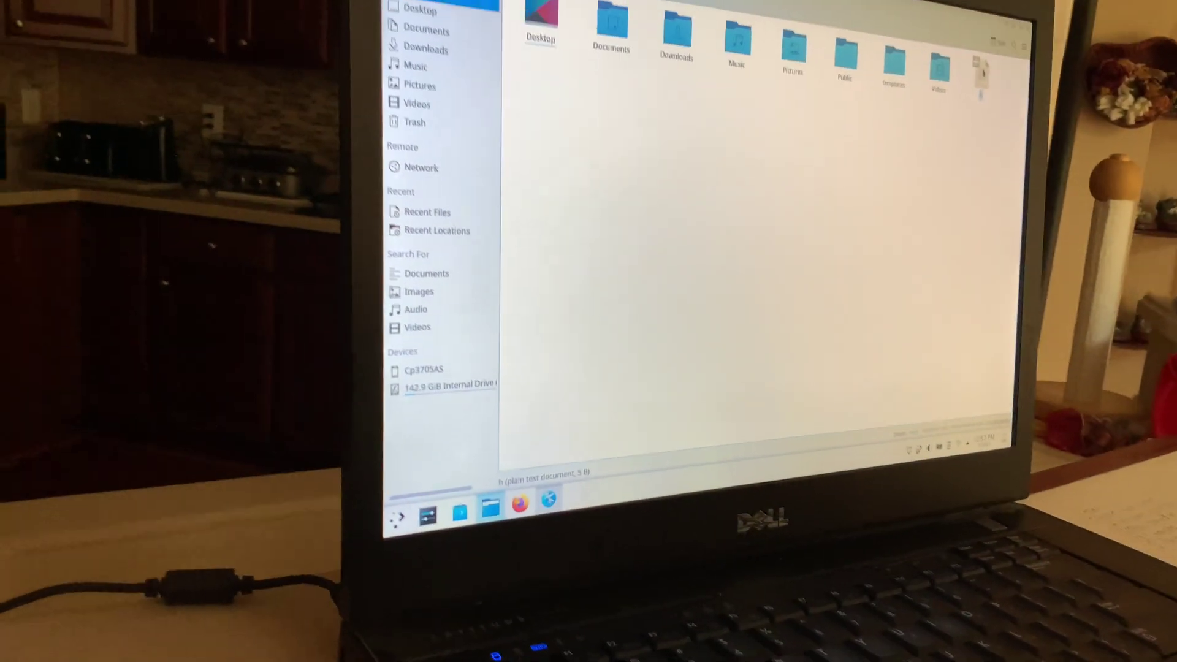
pyautogui.rightClick(789, 93)
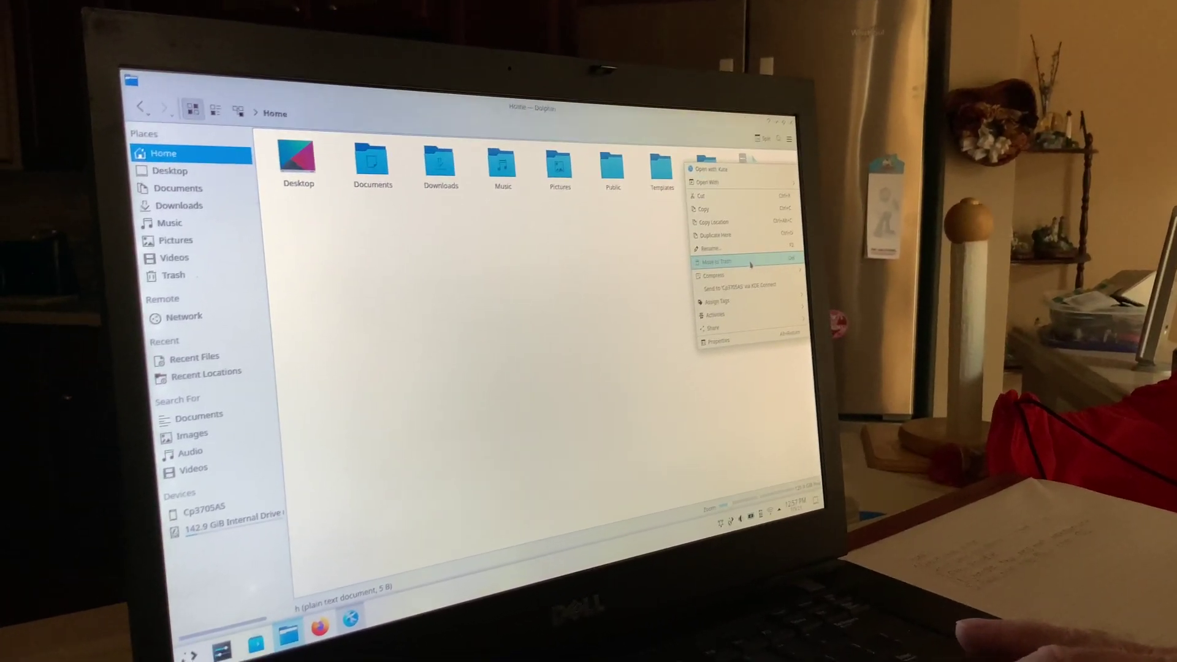
pyautogui.click(735, 268)
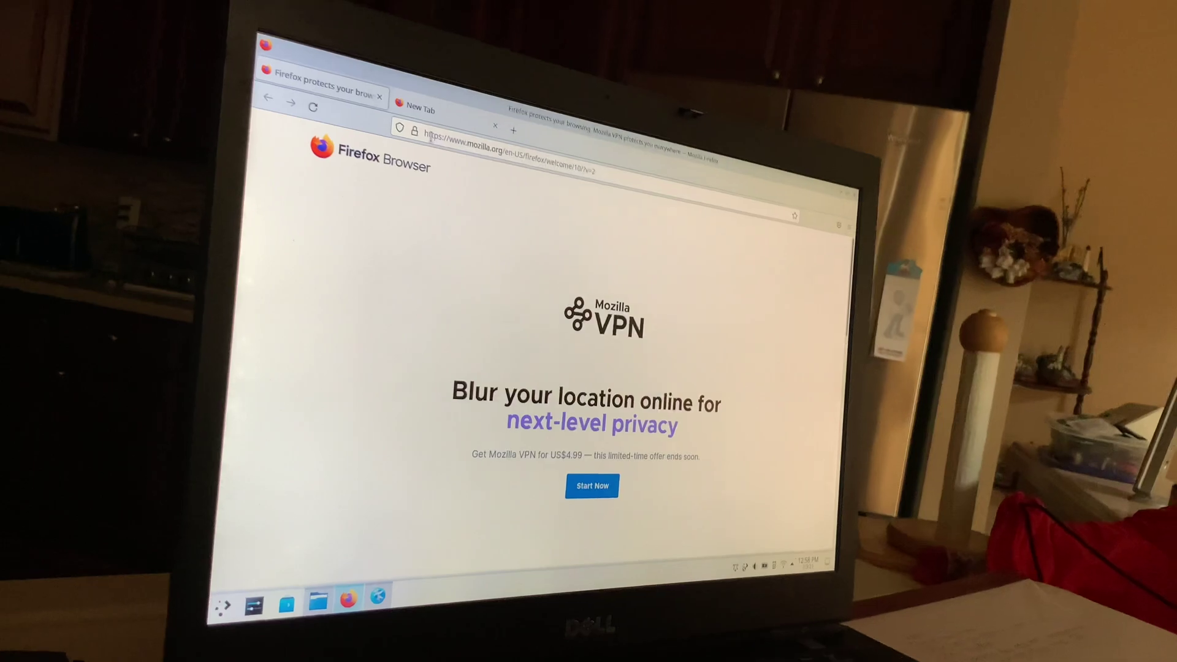
# - Search Firefox for 'google' and open the Google homepage result
pyautogui.click(425, 130)
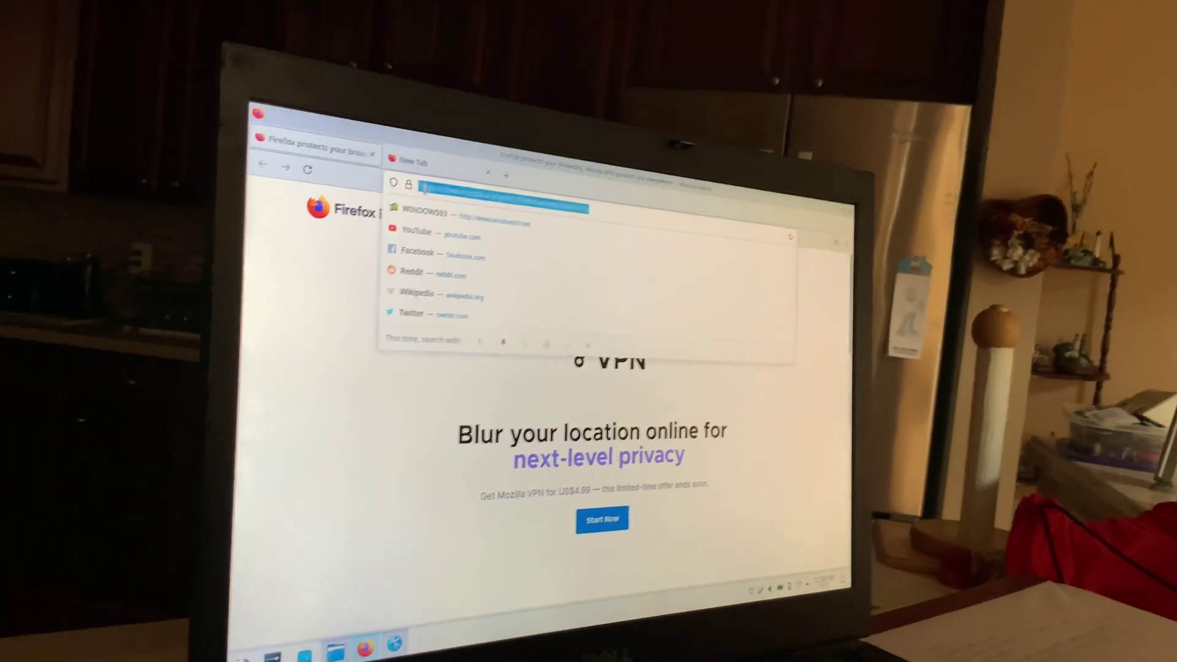
pyautogui.write('go')
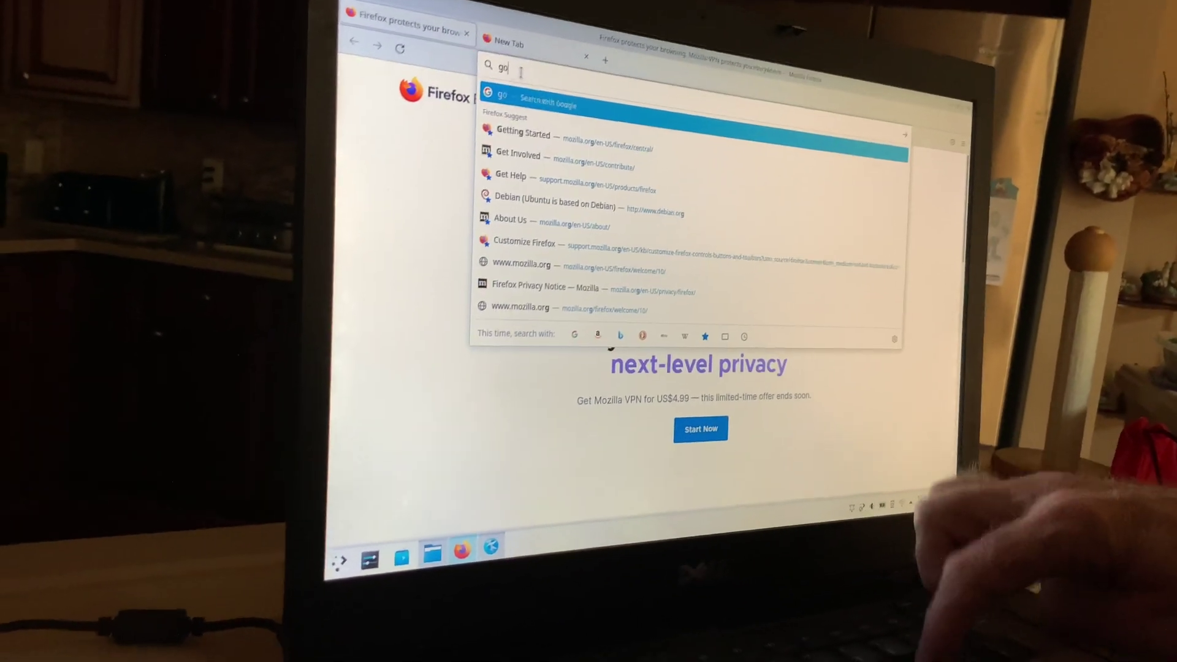
pyautogui.write('og')
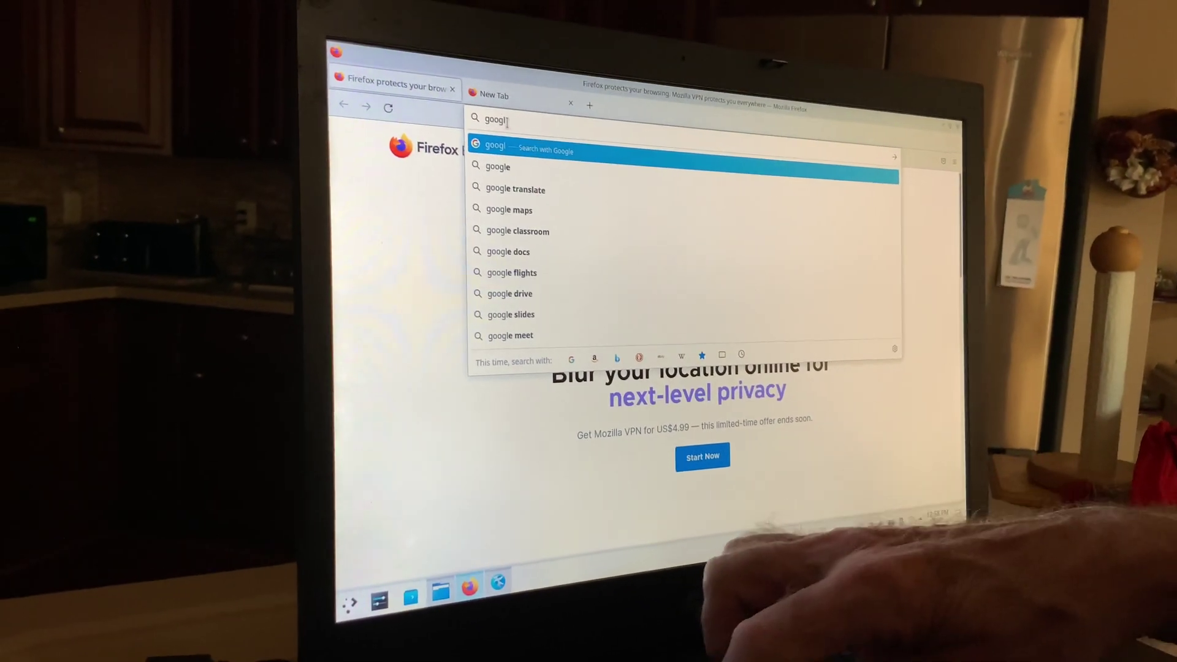
pyautogui.write('l')
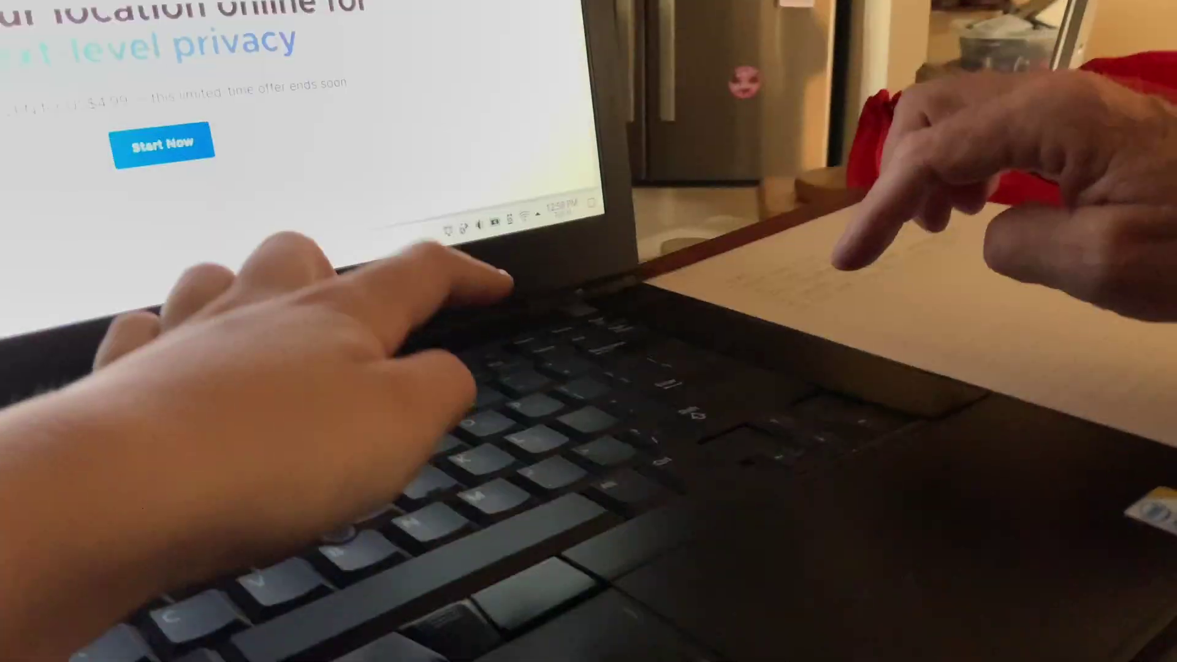
pyautogui.write('google.com/search?channel=fs&client=ubuntu&q=google')
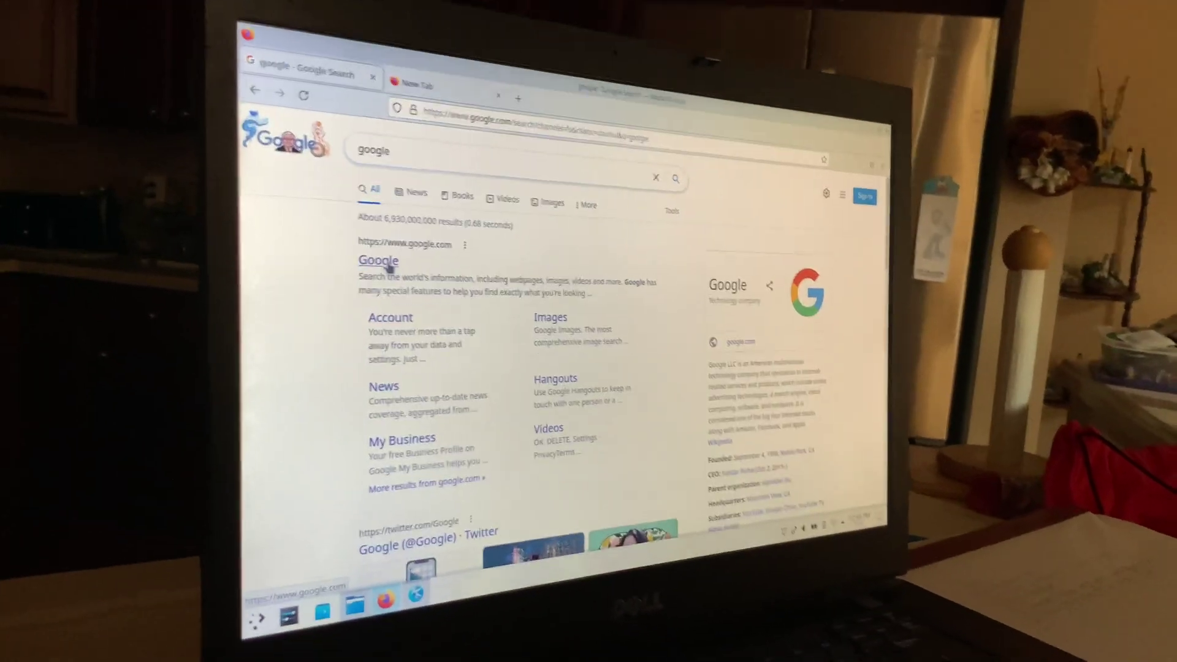
pyautogui.click(388, 264)
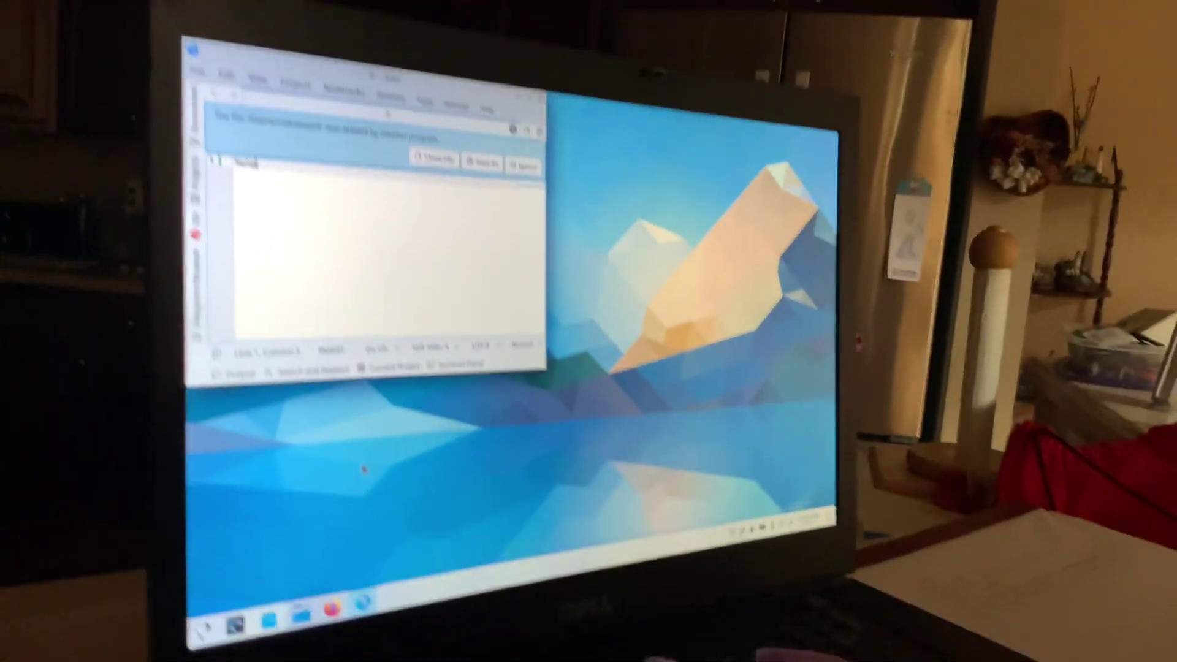
# - Open and dismiss the launcher, then bring up the desktop's right-click menu
pyautogui.click(204, 629)
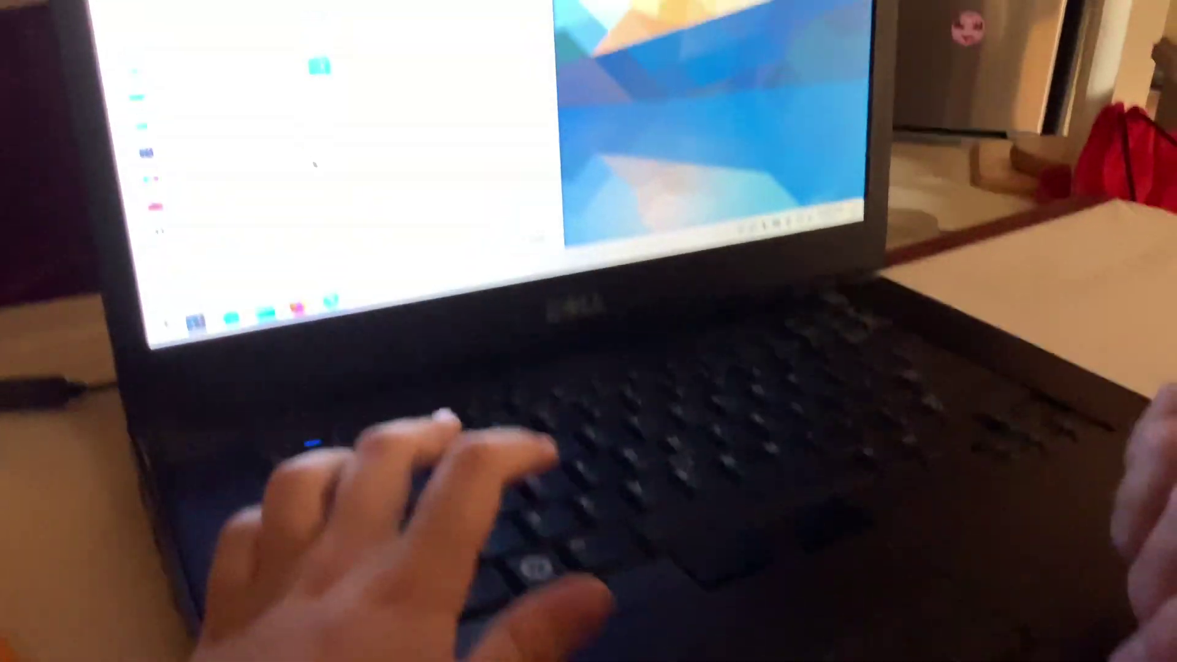
pyautogui.click(281, 157)
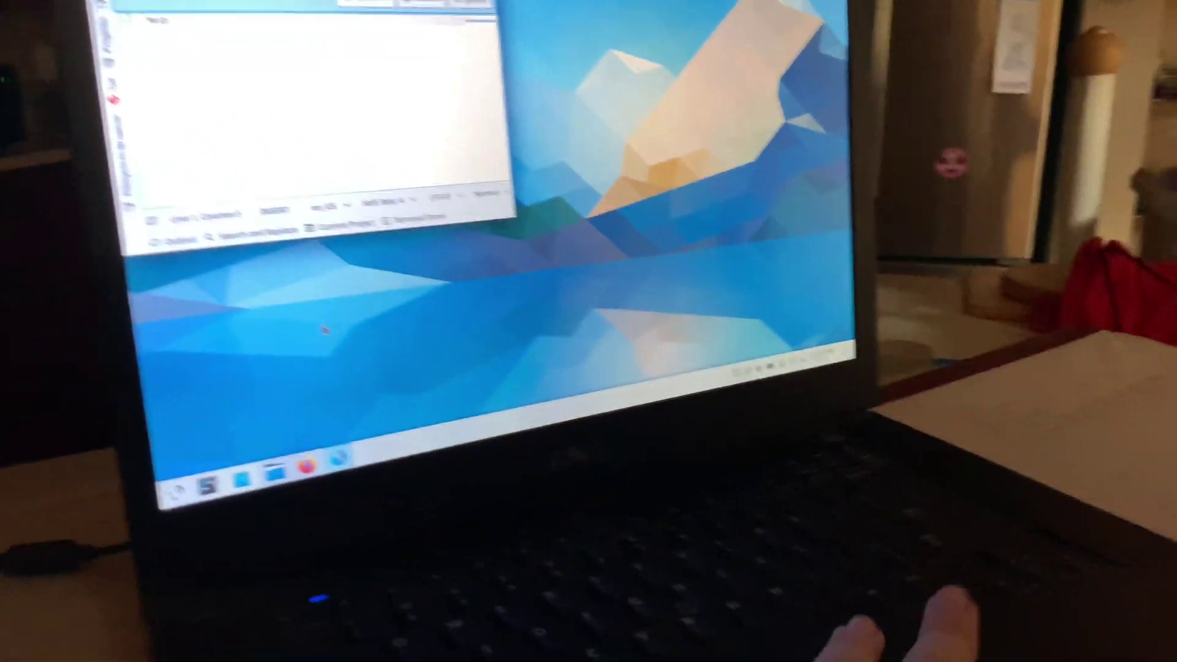
pyautogui.rightClick(303, 319)
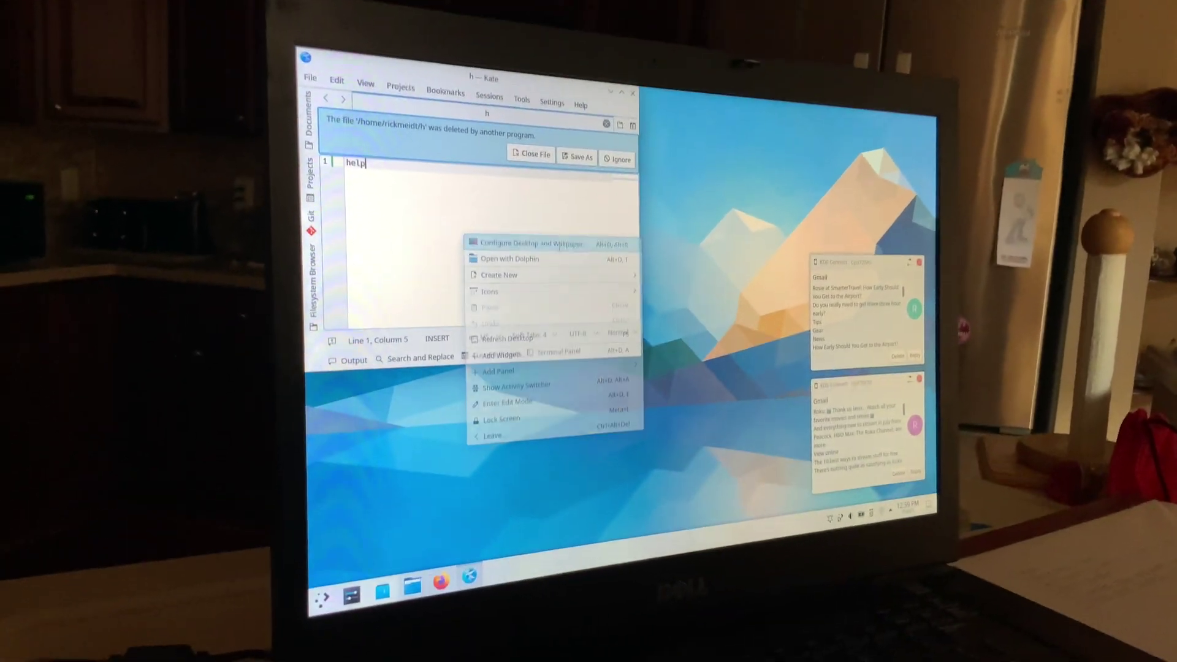
# - Apply the purple Milky Way wallpaper through Configure Desktop and Wallpaper
pyautogui.click(570, 177)
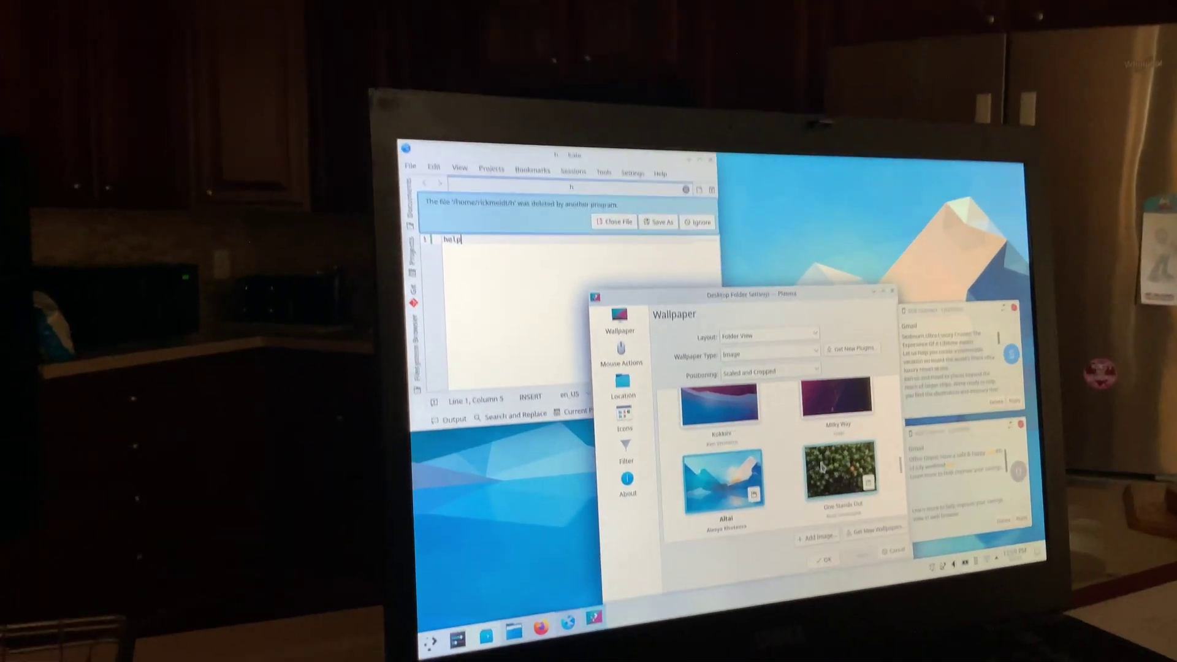
pyautogui.moveTo(836, 285)
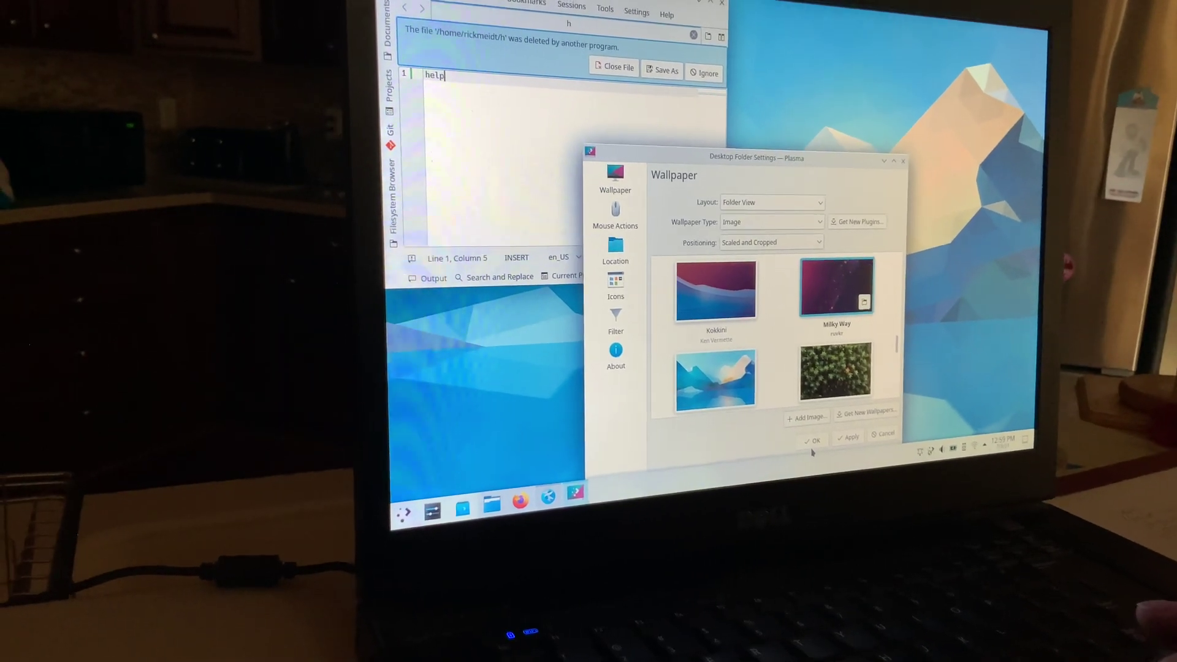
pyautogui.click(802, 467)
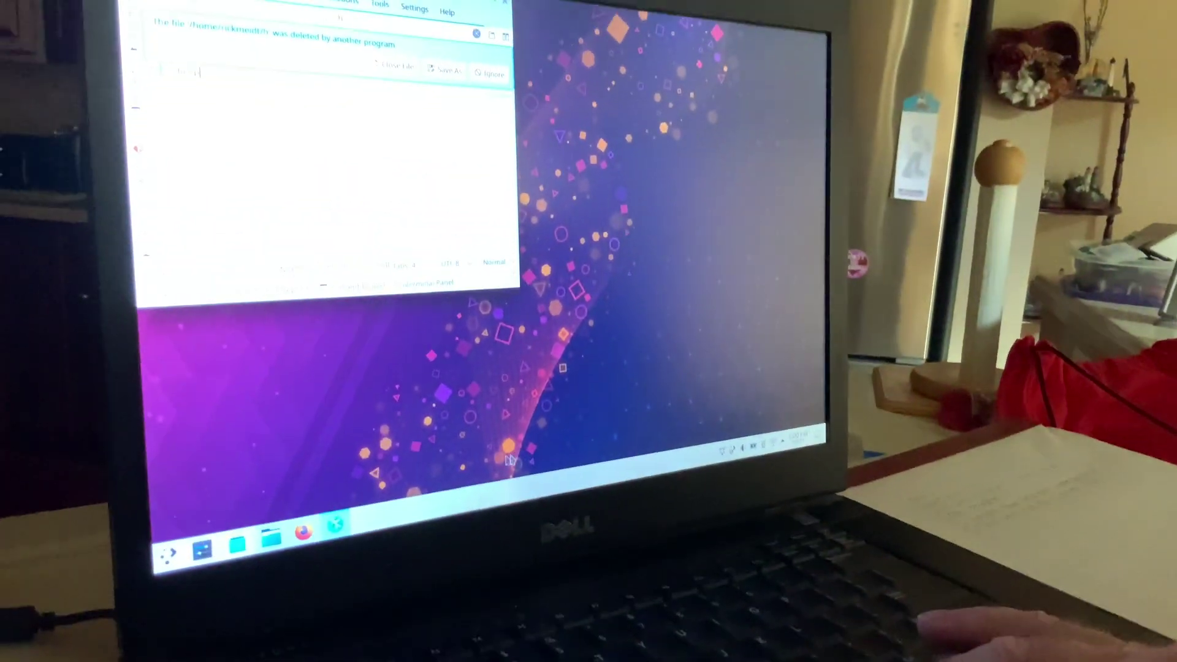
# - Choose Shut Down from the launcher and confirm it immediately
pyautogui.press('super')
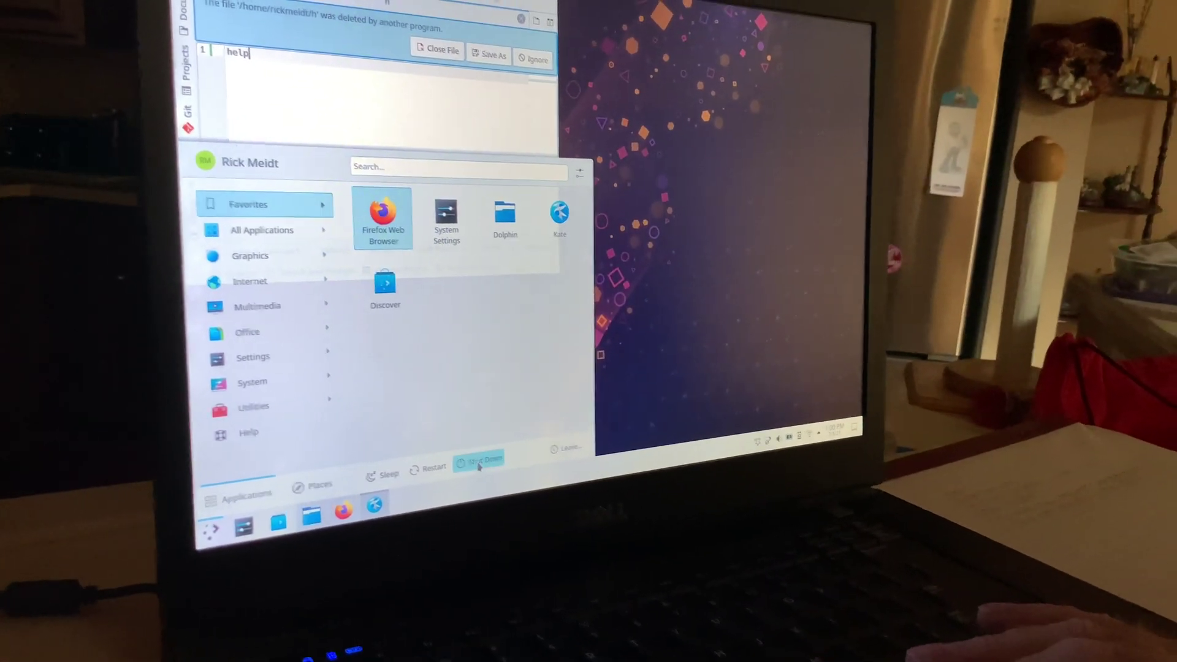
pyautogui.click(479, 465)
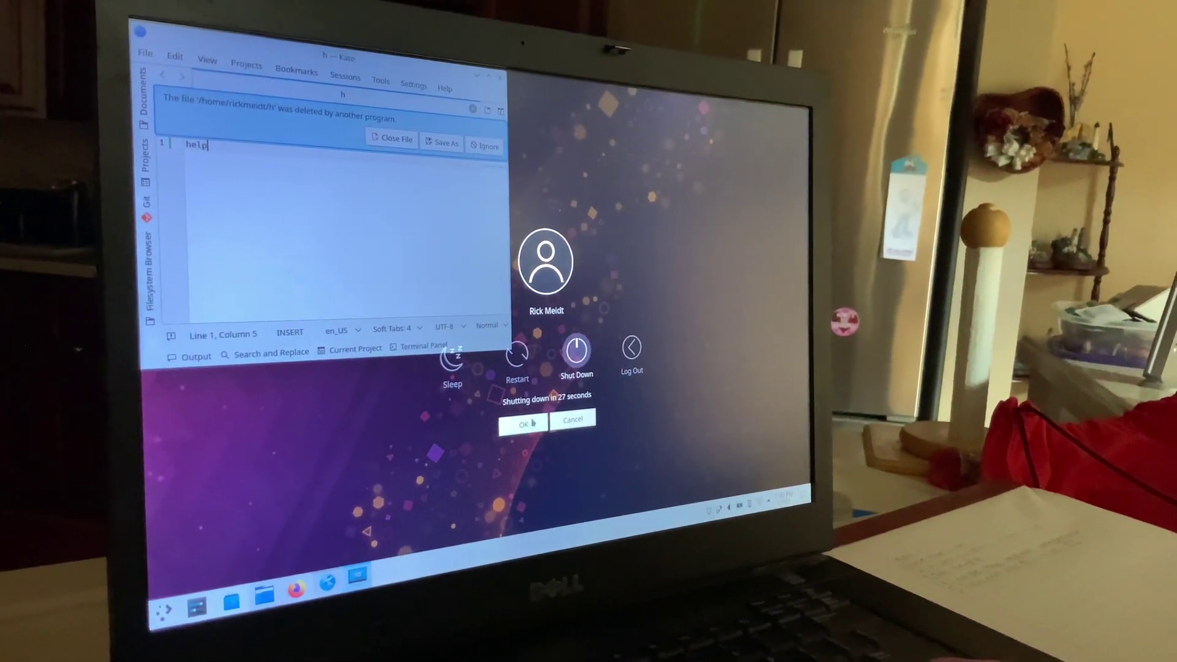
pyautogui.click(527, 413)
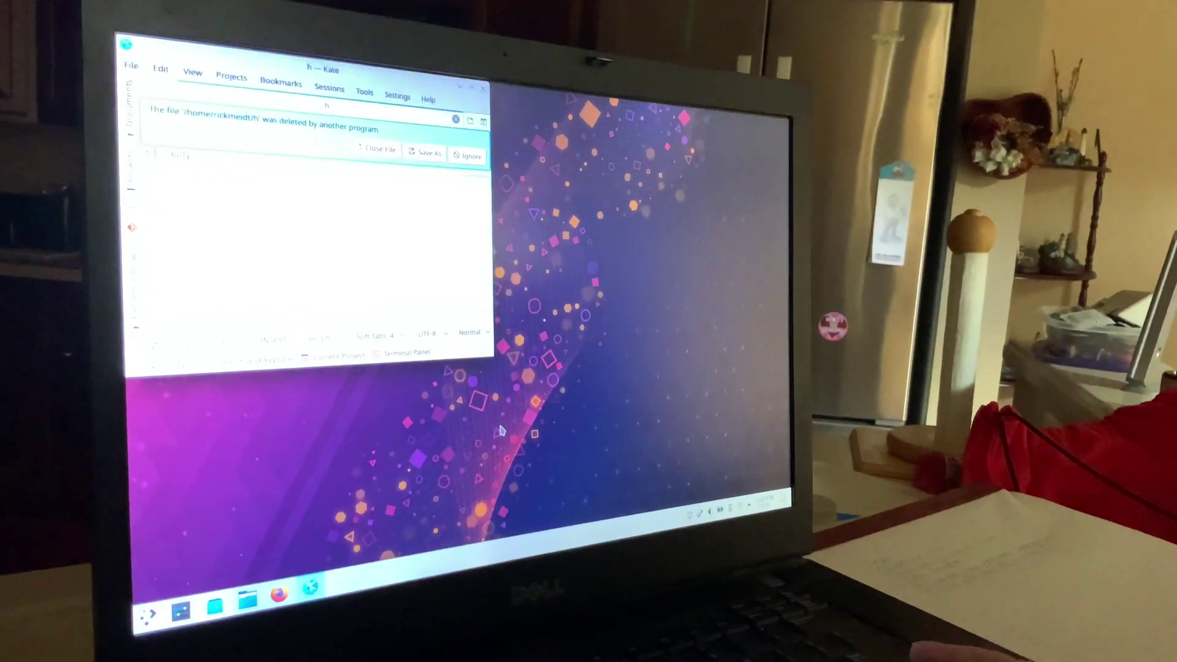